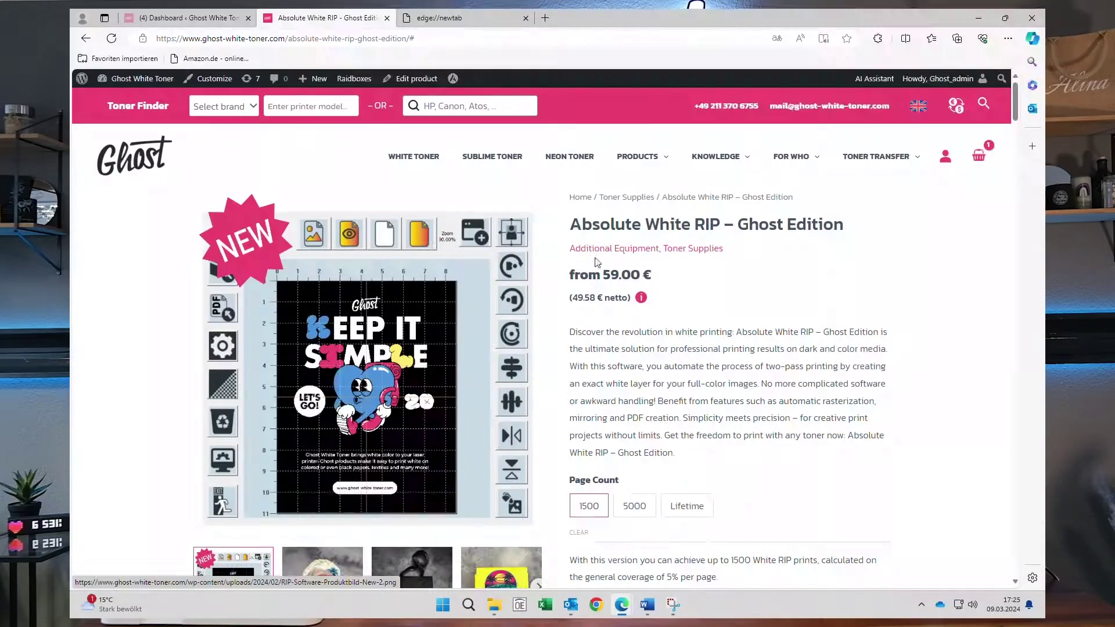
Scroll down to the Download now box and start entering an email for the download link.
scroll(549, 275, down, 15)
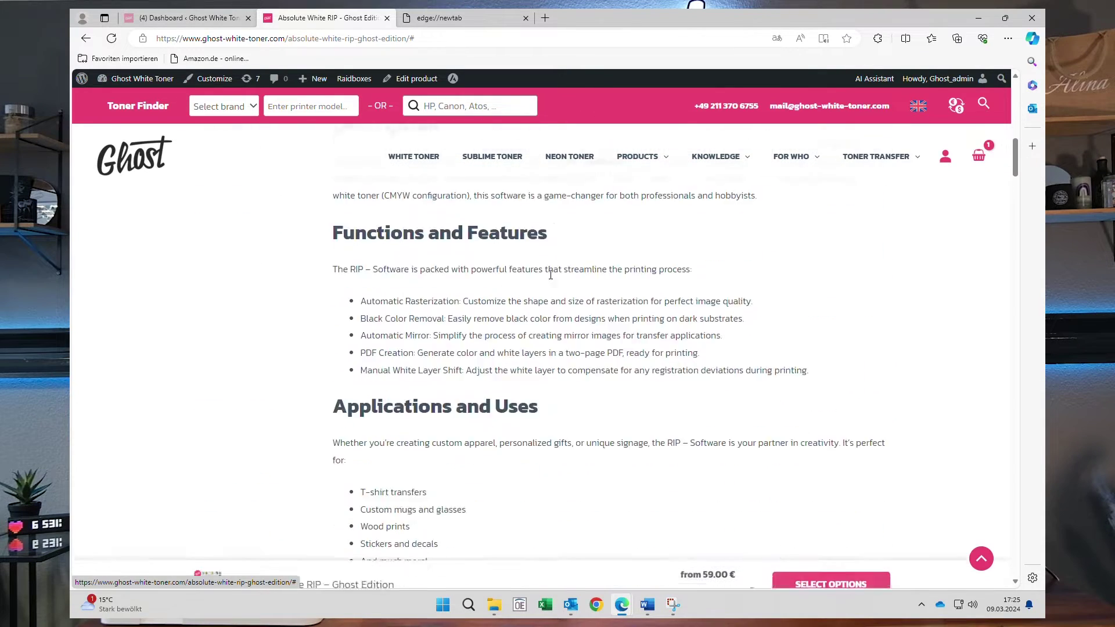
scroll(551, 274, down, 20)
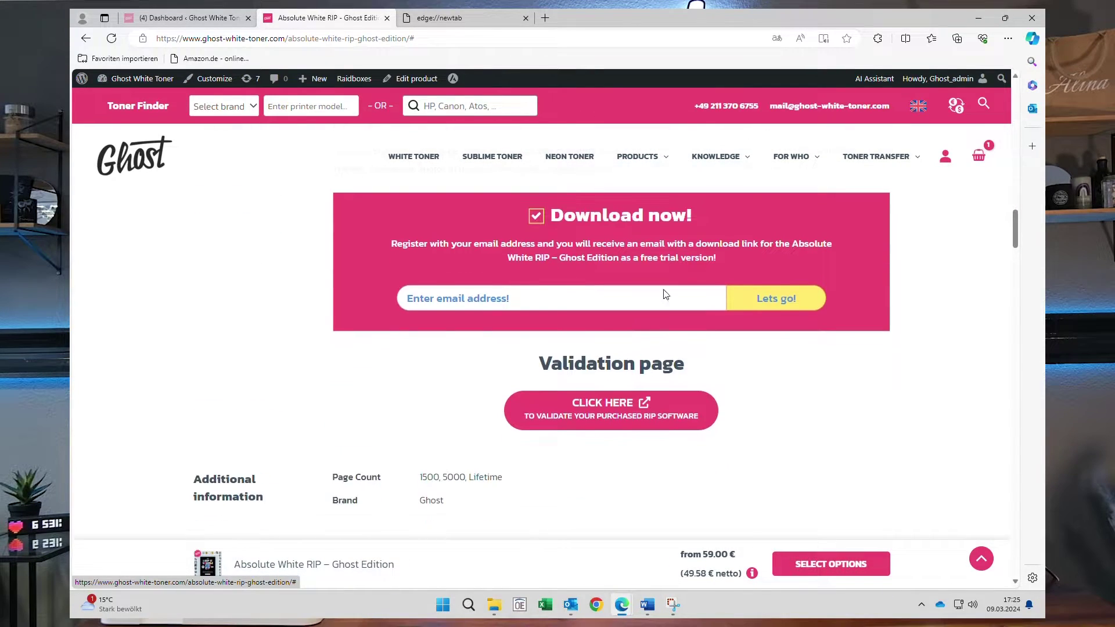
click(455, 297)
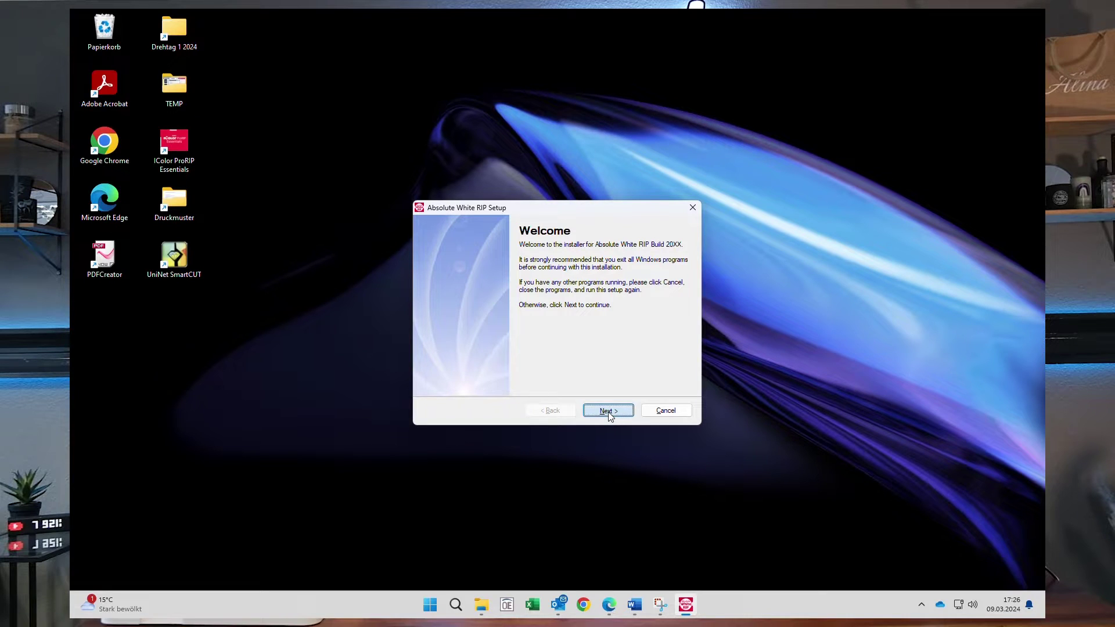
Install Absolute White RIP, accepting the license and keeping default user info, folder and shortcuts.
click(608, 411)
click(454, 374)
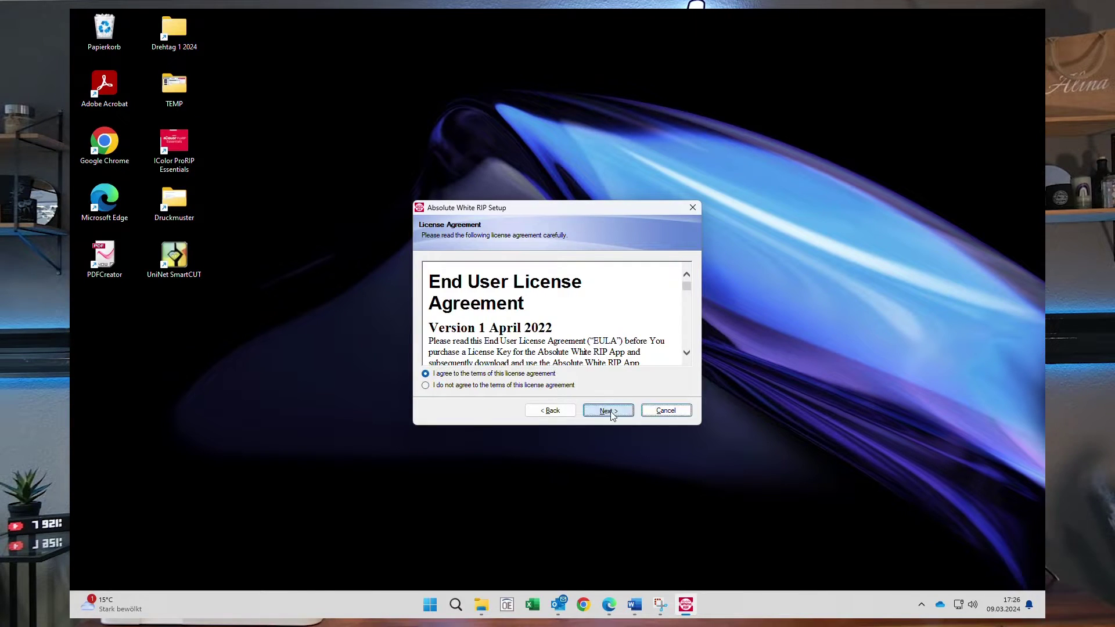
click(608, 410)
click(610, 411)
click(612, 411)
click(613, 412)
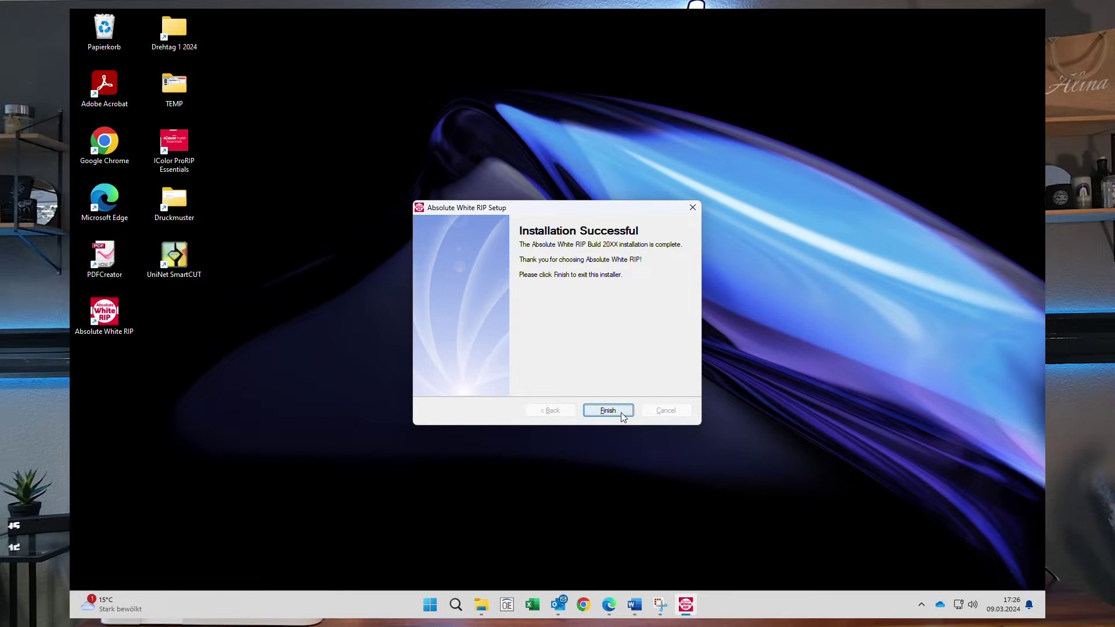
click(621, 414)
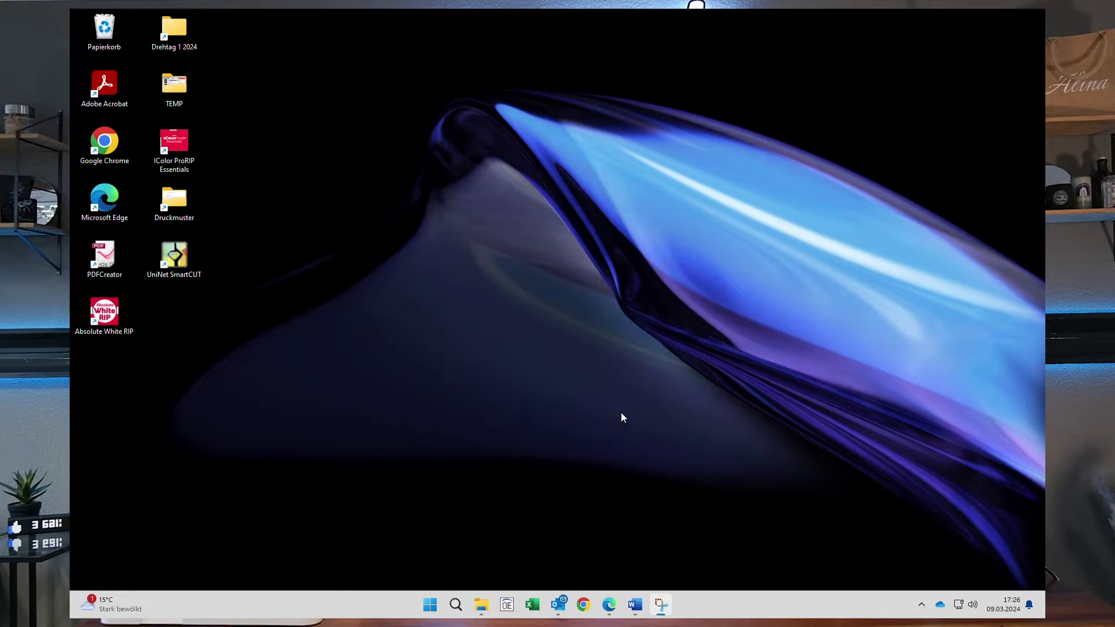
Launch Absolute White RIP from the desktop, choose Validate Software, and enter the activation code.
drag(104, 313, 383, 142)
double_click(389, 154)
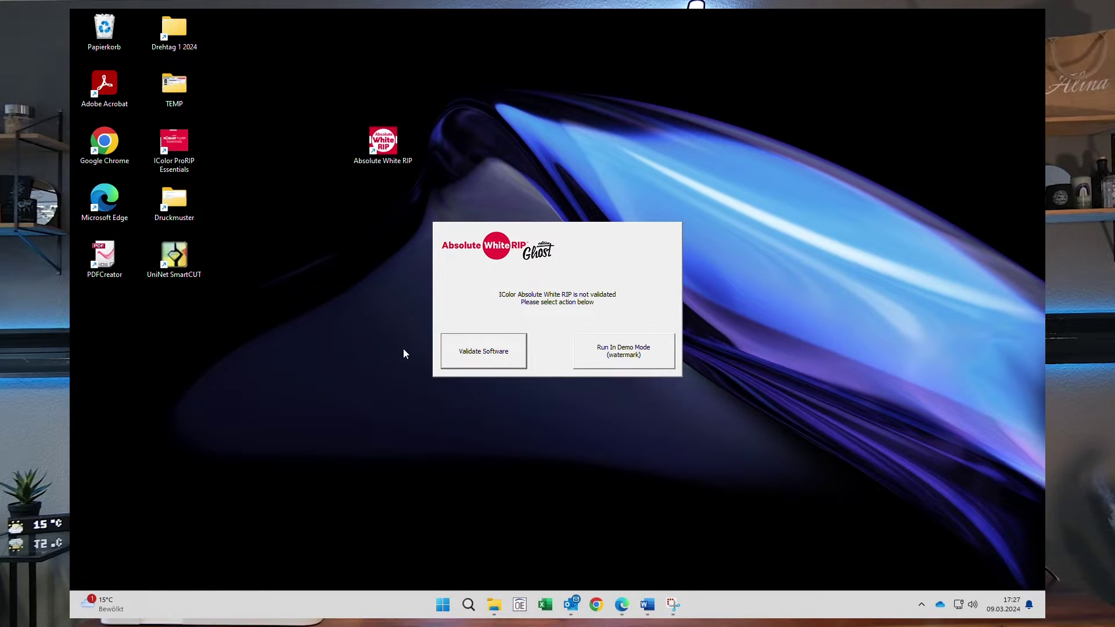
click(493, 355)
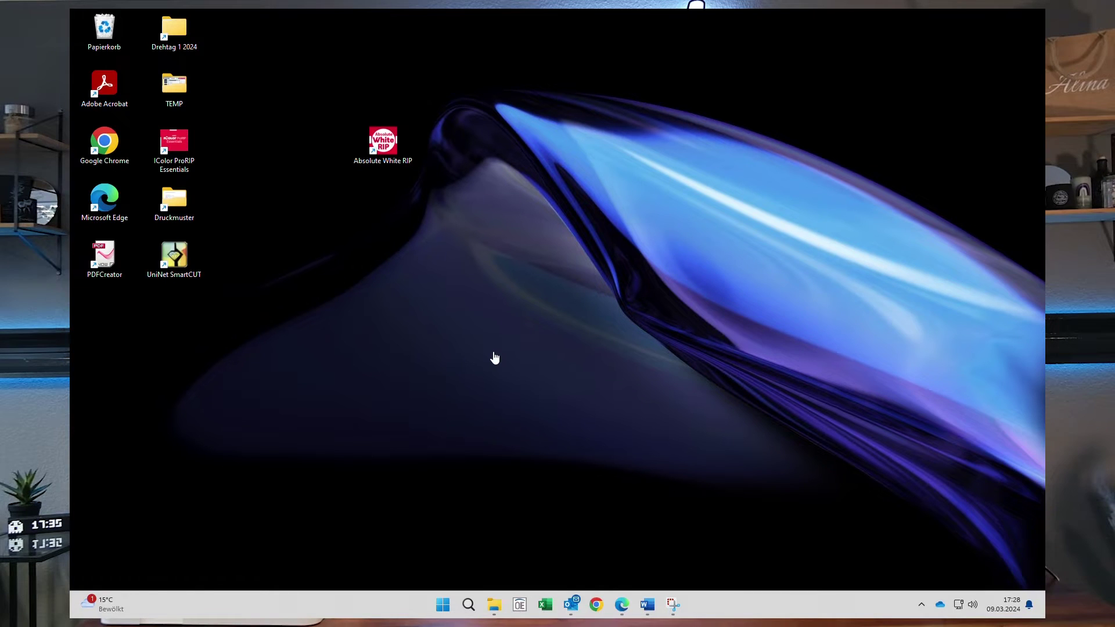
drag(555, 152, 873, 156)
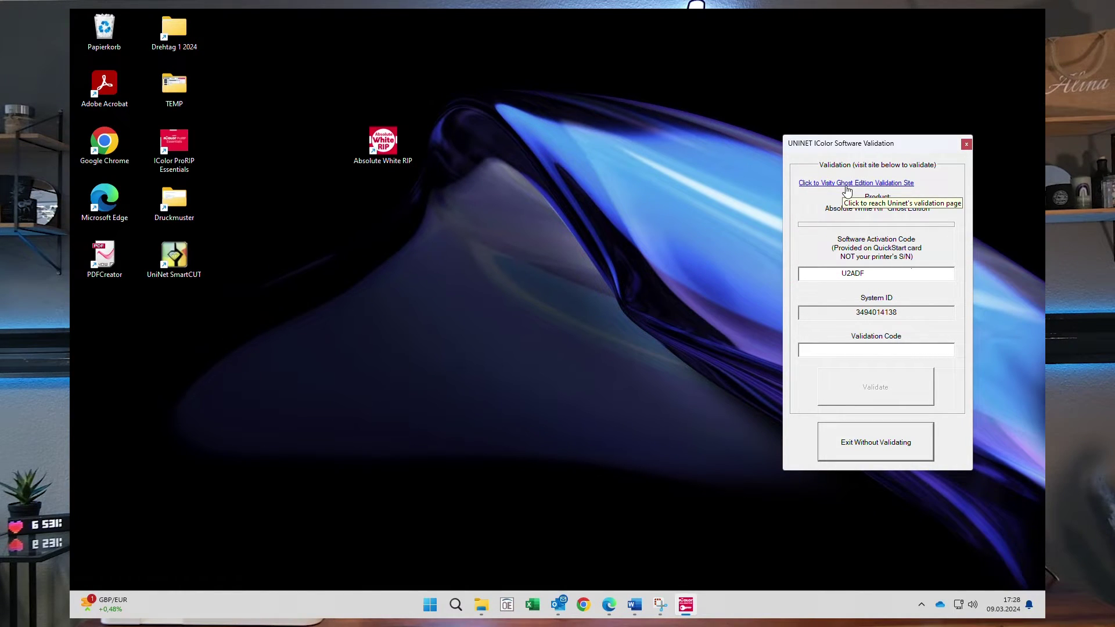
Open the Ghost Edition validation site from the product page in Microsoft Edge.
click(609, 605)
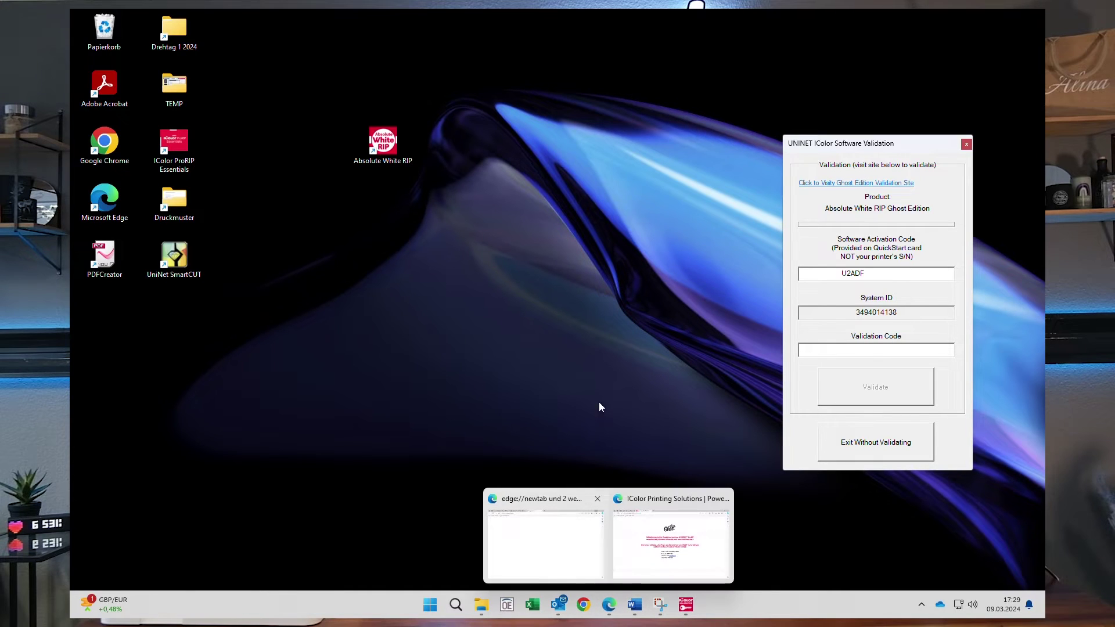
click(576, 549)
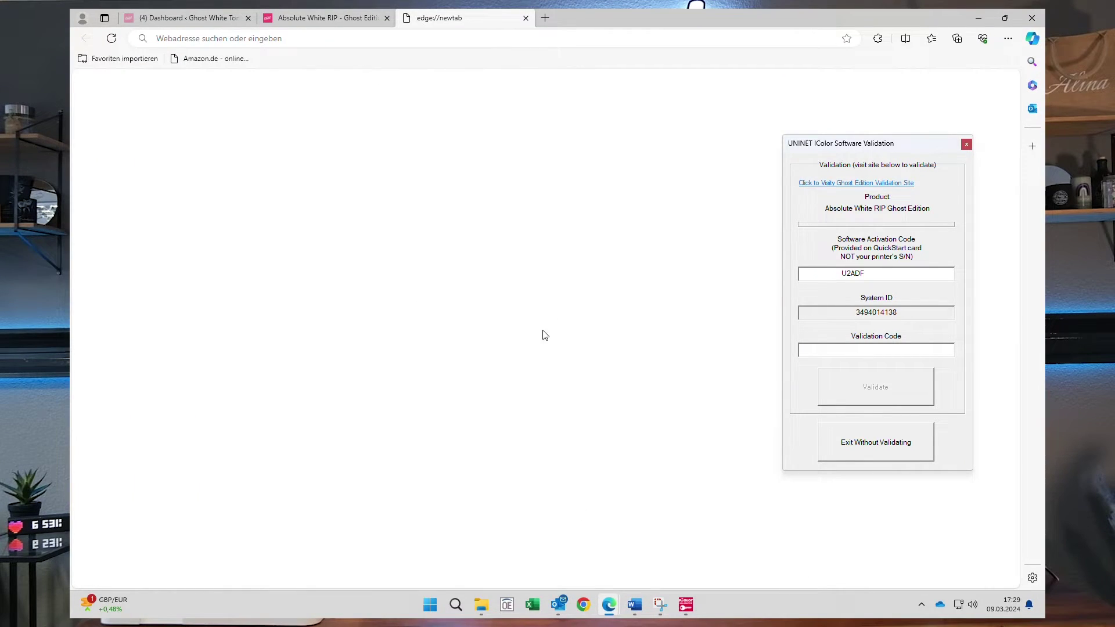
key(ctrl+shift+Tab)
scroll(521, 389, down, 3)
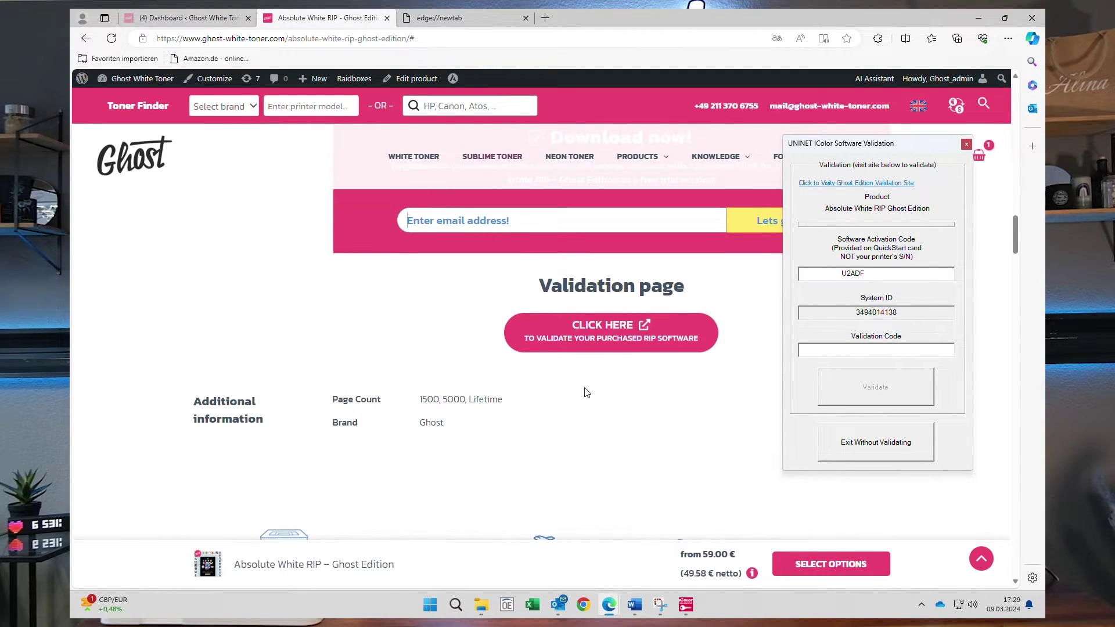
click(847, 184)
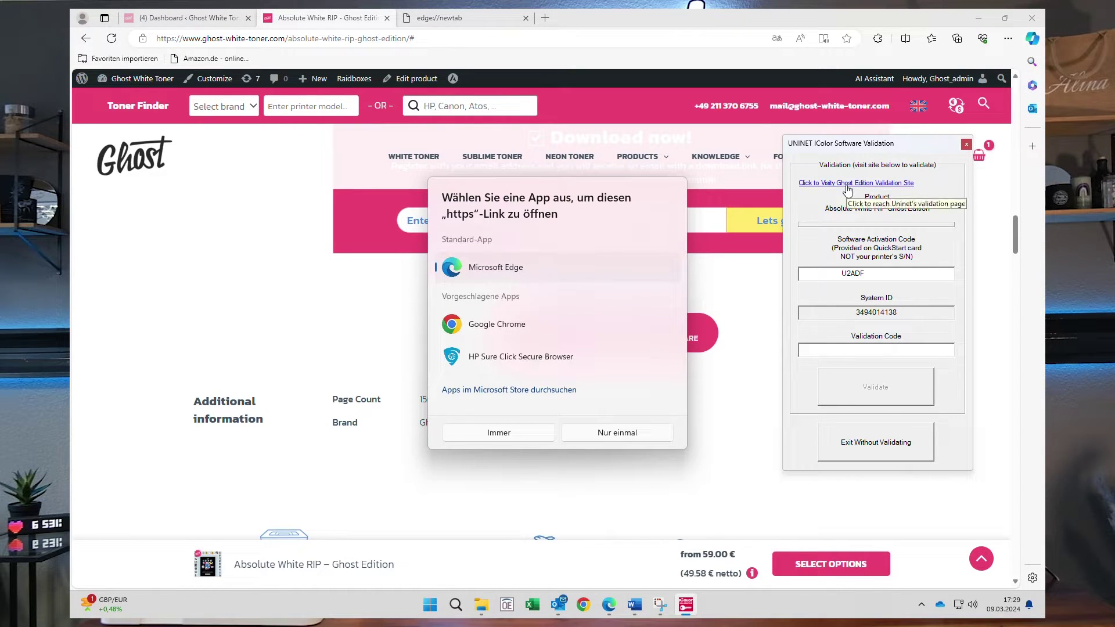
click(485, 433)
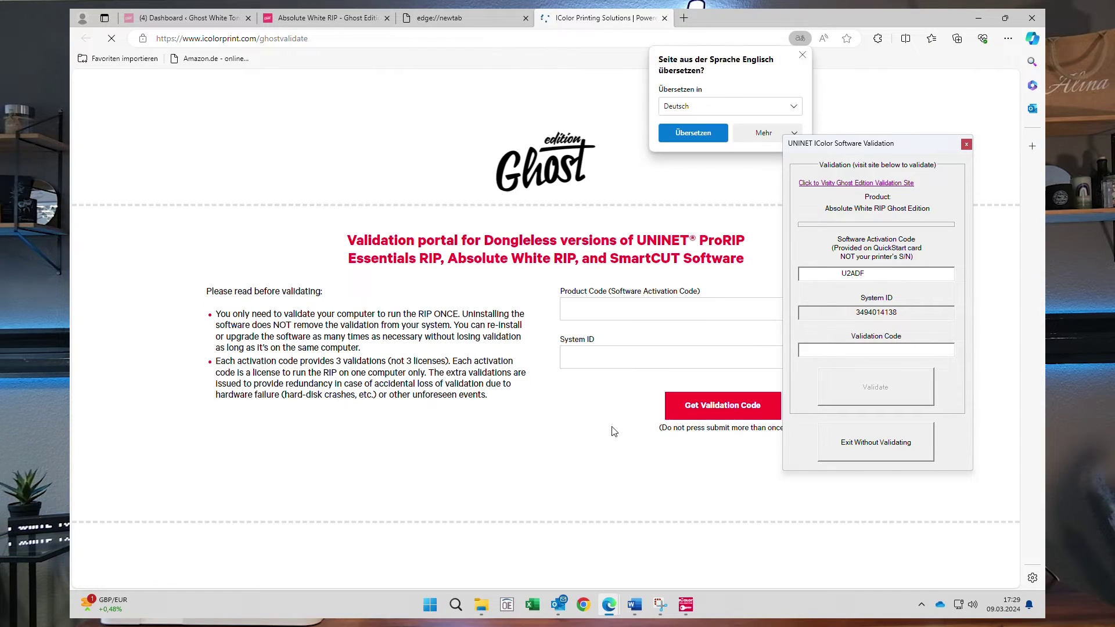
Copy the activation code from the validation window into the portal's Product Code field.
double_click(853, 274)
key(ctrl+c)
right_click(870, 279)
click(894, 316)
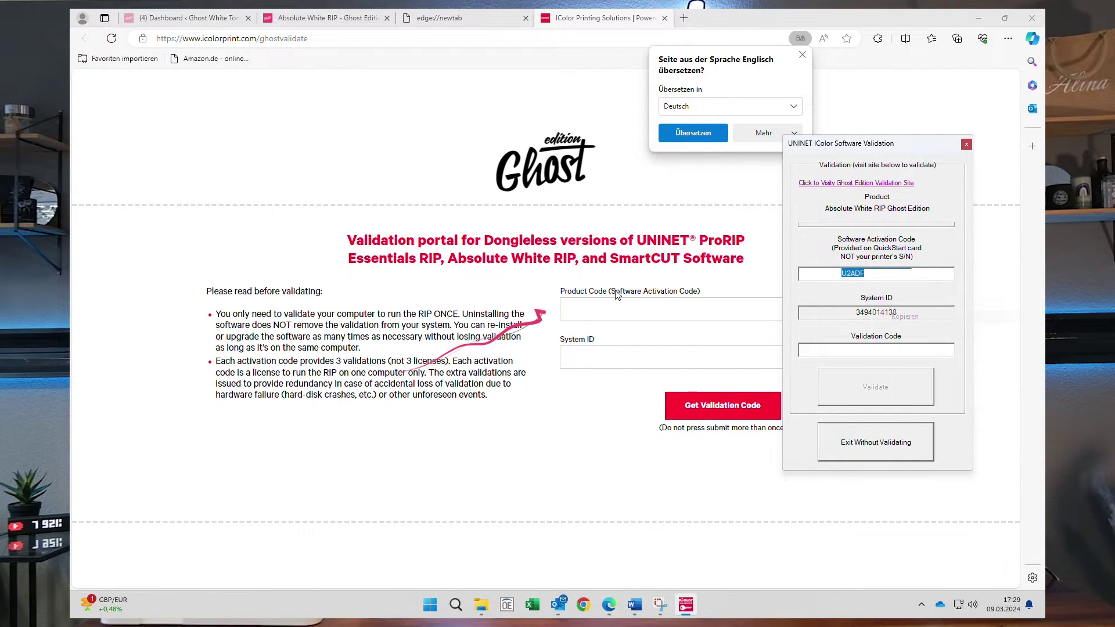
right_click(612, 305)
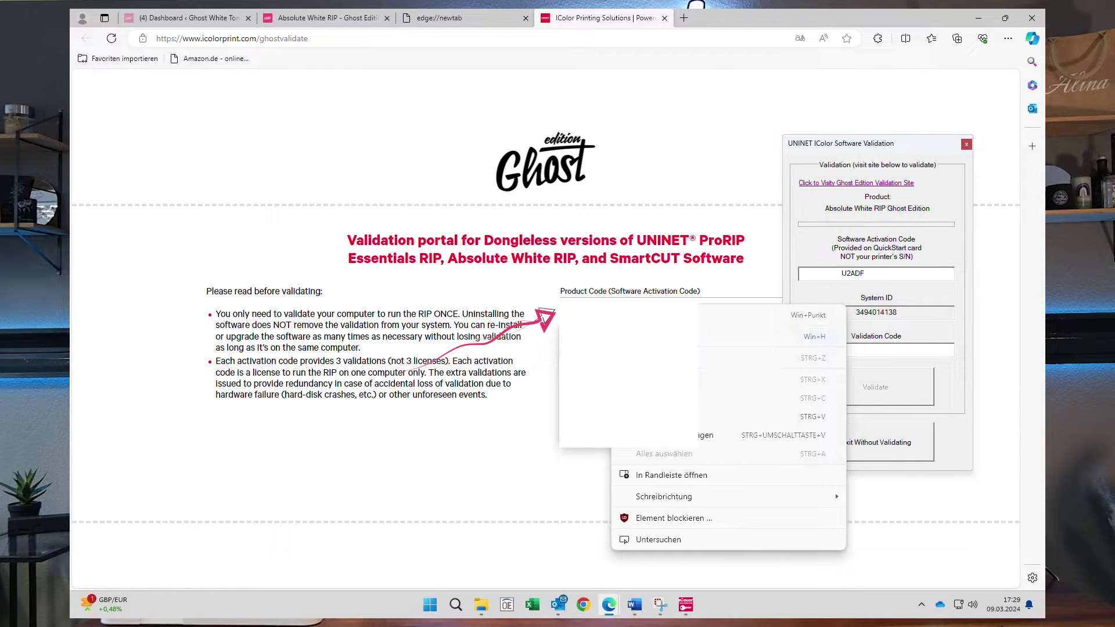
click(651, 417)
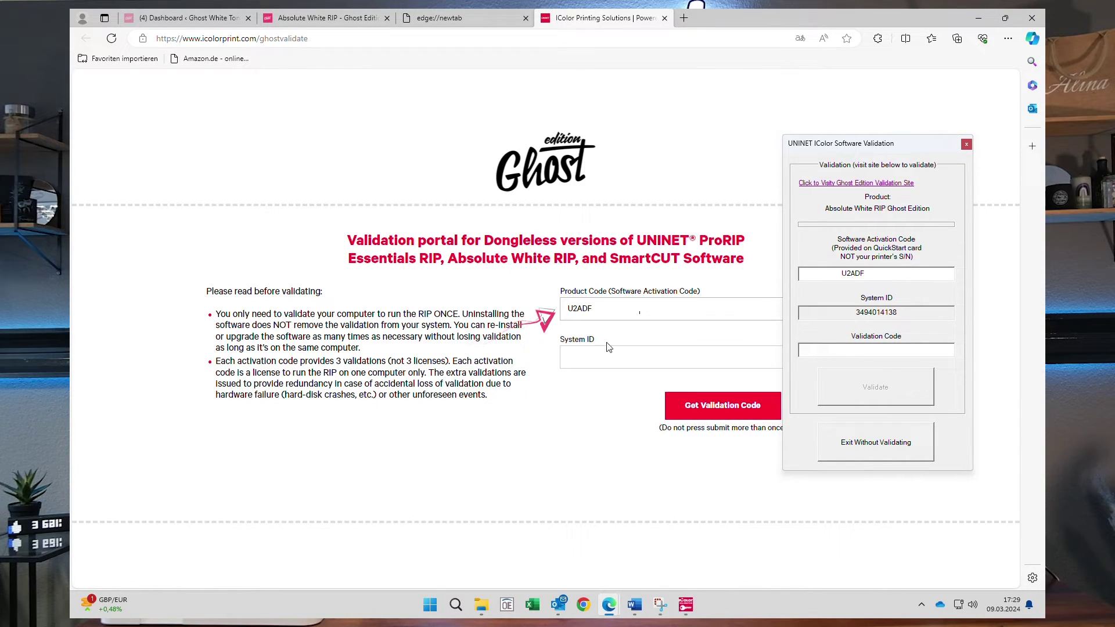
Copy the System ID into the portal, get the validation code, and prepare to paste it.
double_click(864, 311)
right_click(871, 313)
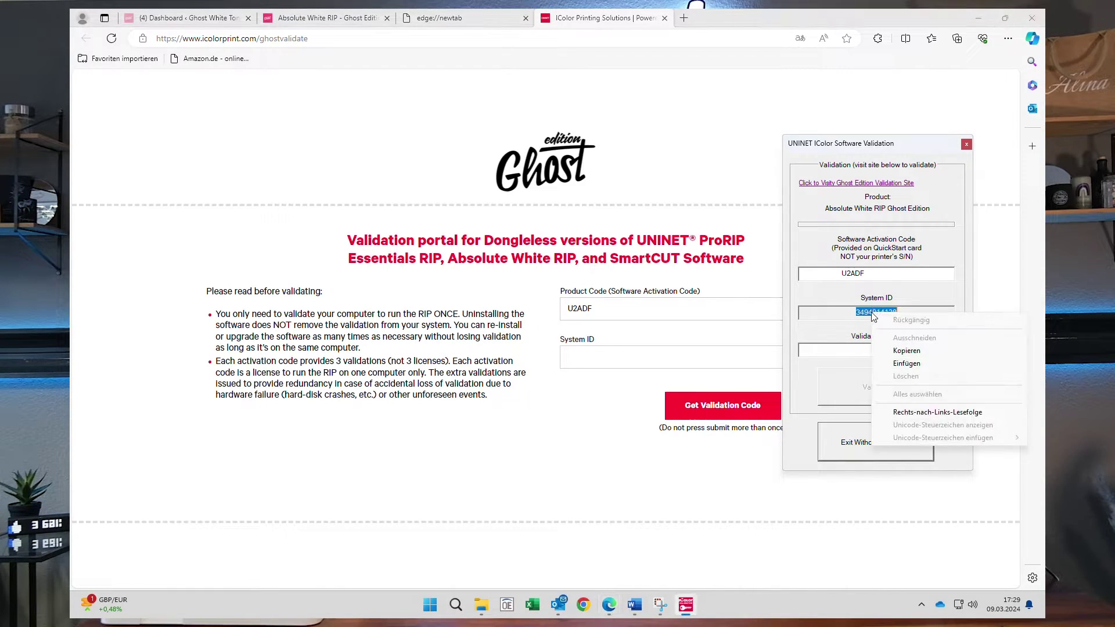
click(906, 350)
click(647, 357)
right_click(644, 357)
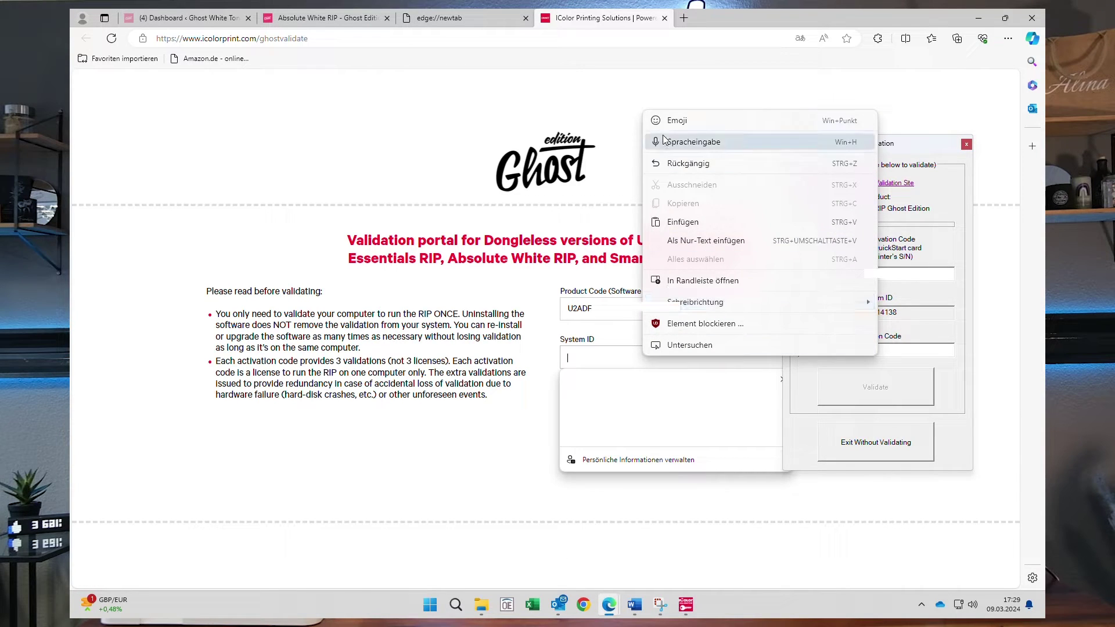
click(683, 222)
click(714, 416)
right_click(856, 350)
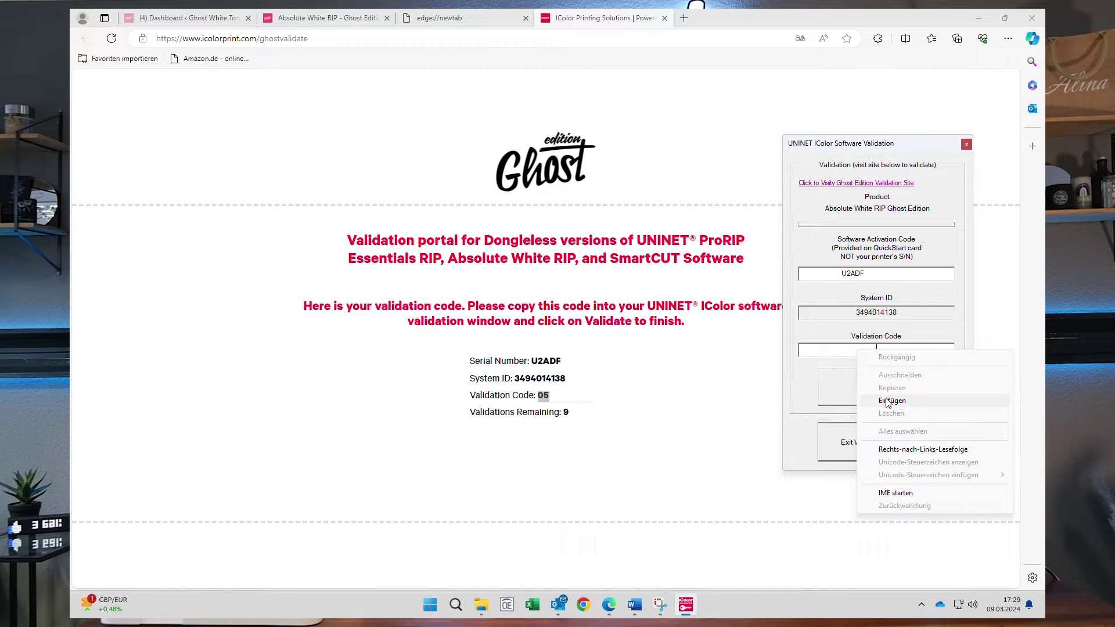
Paste the portal-issued validation code into the validation window's Validation Code field.
click(886, 398)
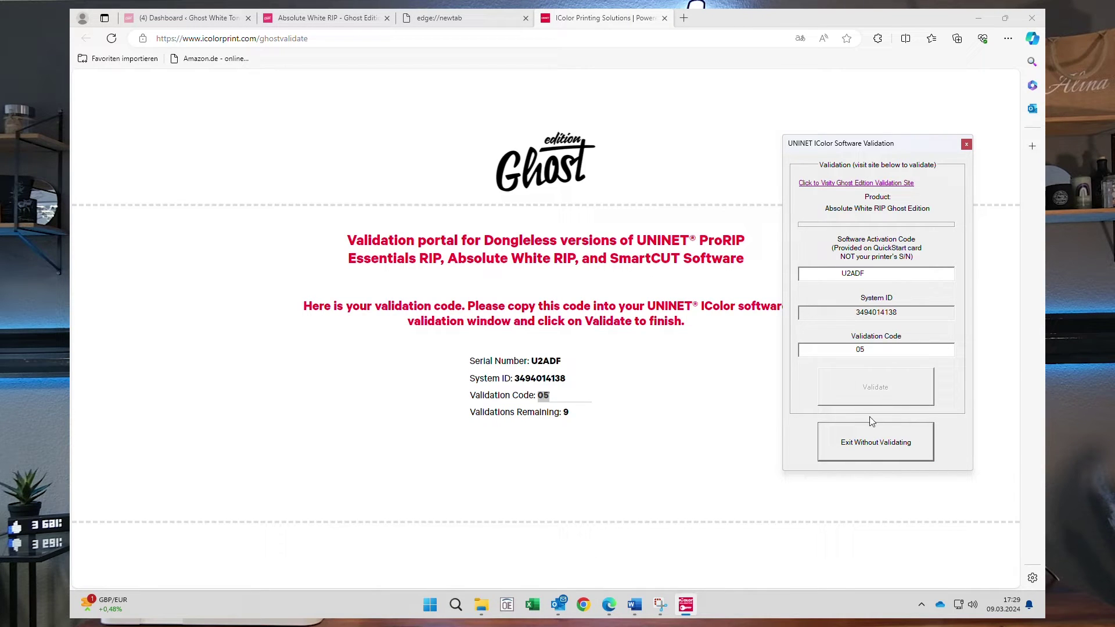